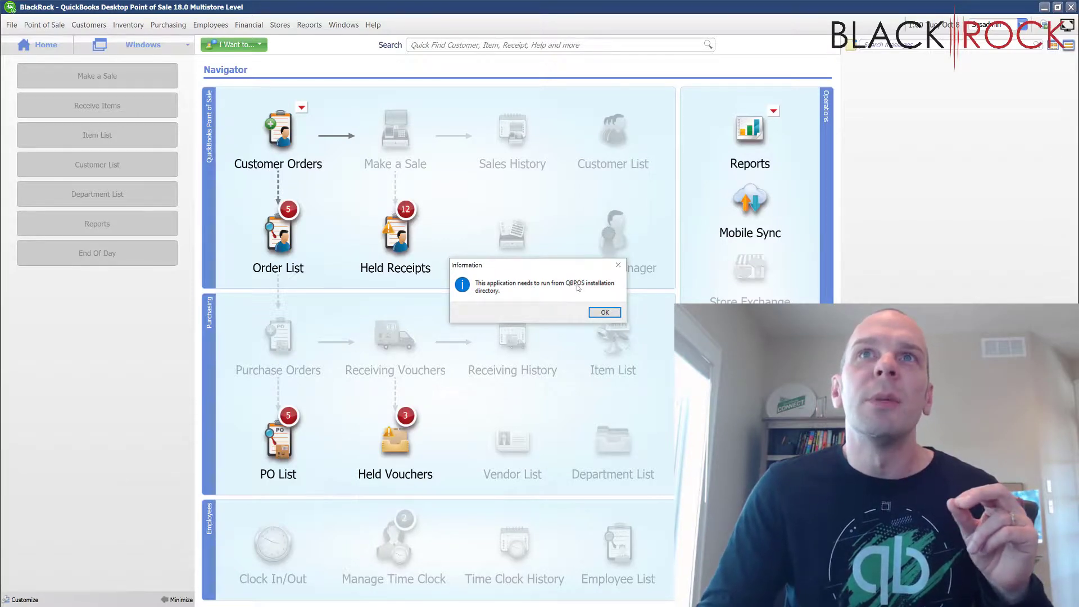
Step: Dismiss the installation-directory notice and bring up the File Explorer taskbar jump list
click(602, 313)
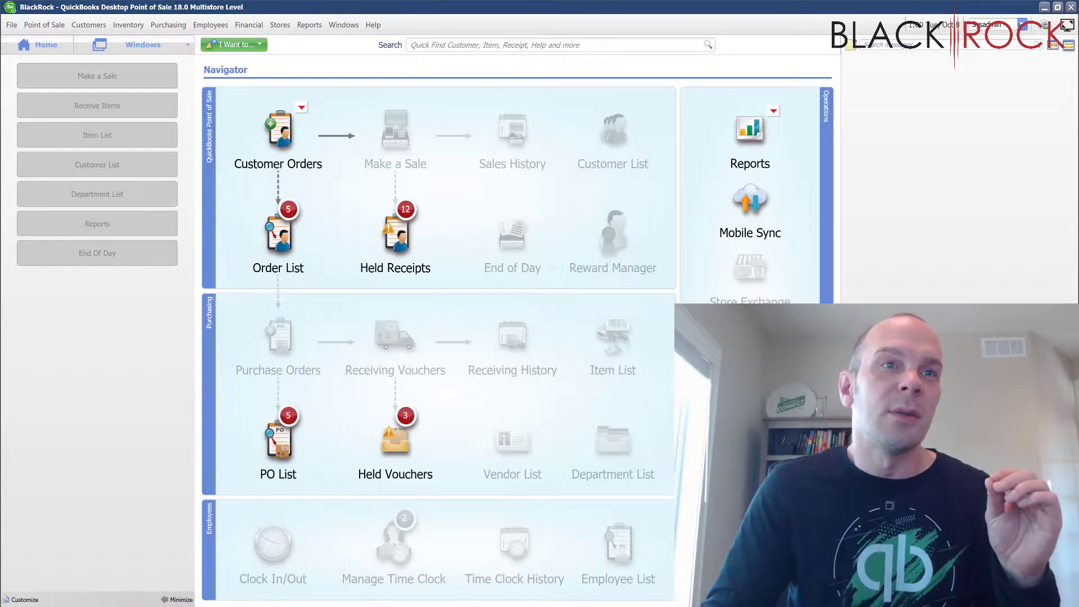
mouse_move(261, 605)
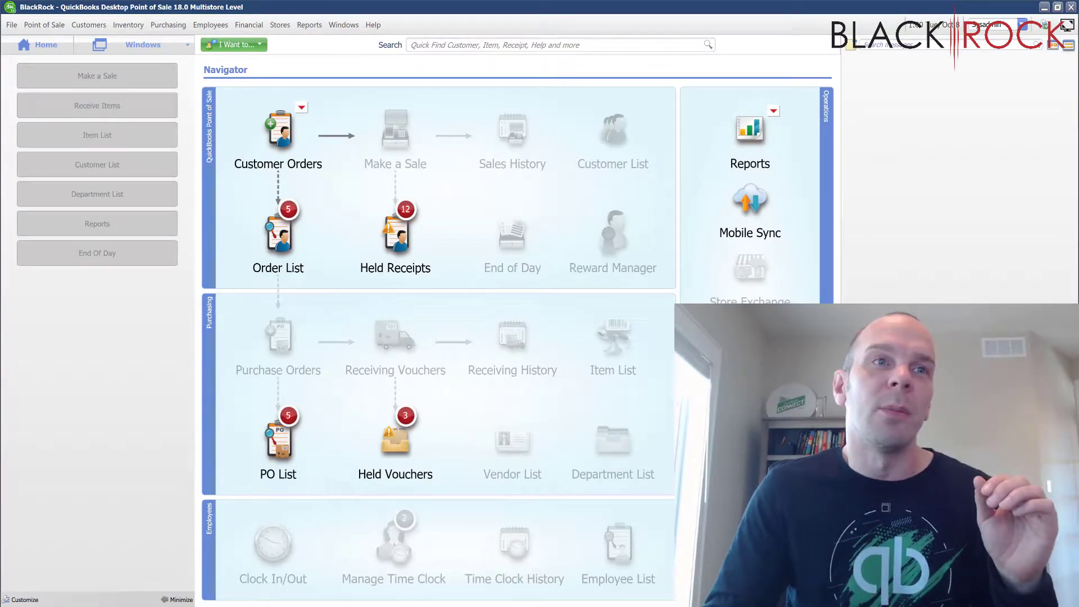
right_click(264, 604)
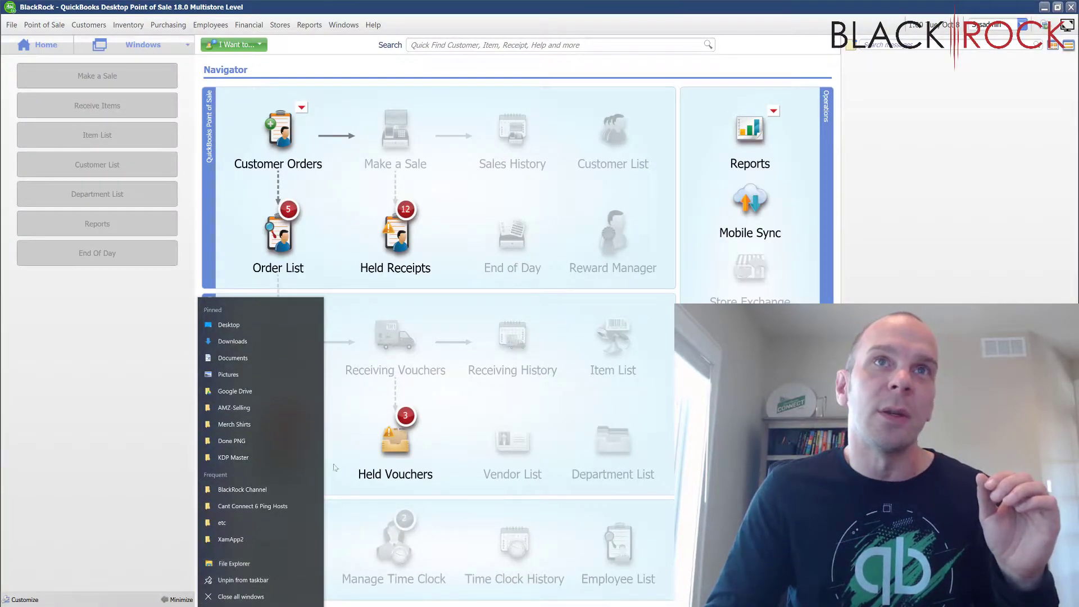
Step: In a new File Explorer window, browse to C:\Program Files (x86)\Intuit\QuickBooks Point of Sale 12.0
click(395, 441)
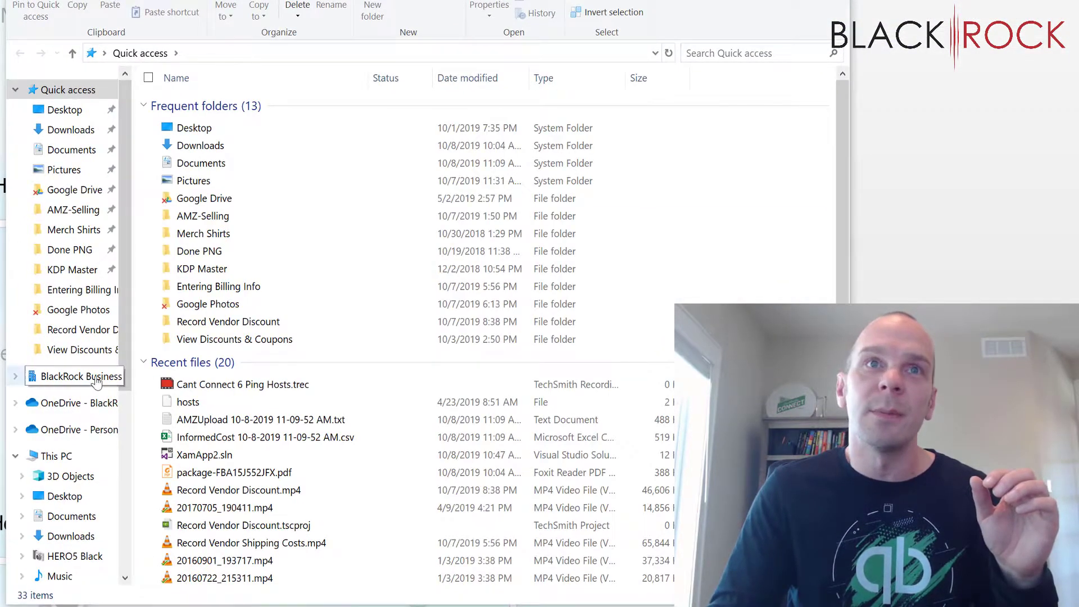
scroll(77, 402, down, 2)
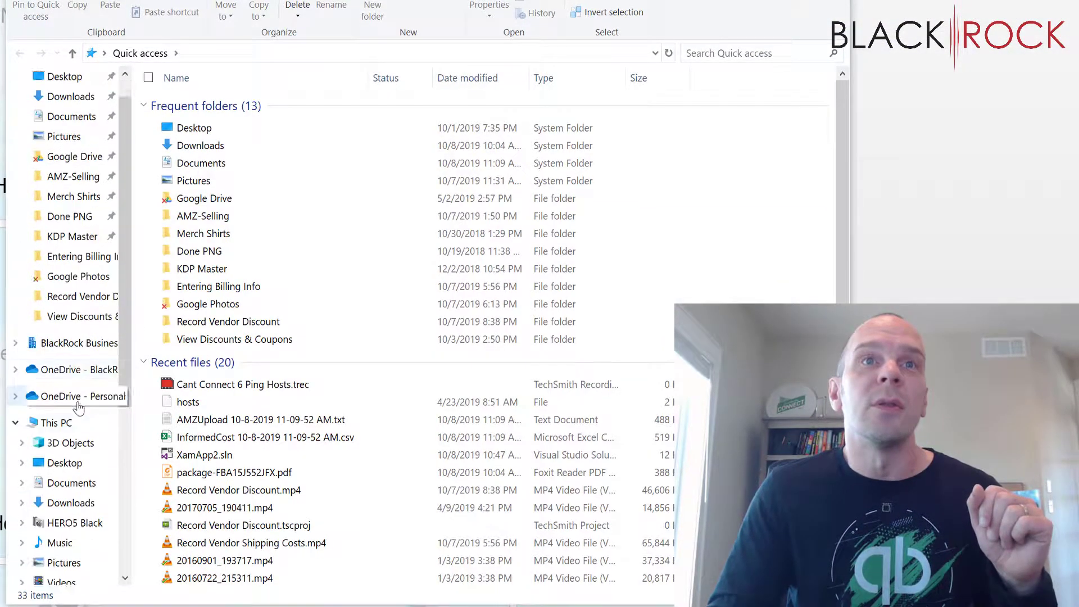
click(61, 522)
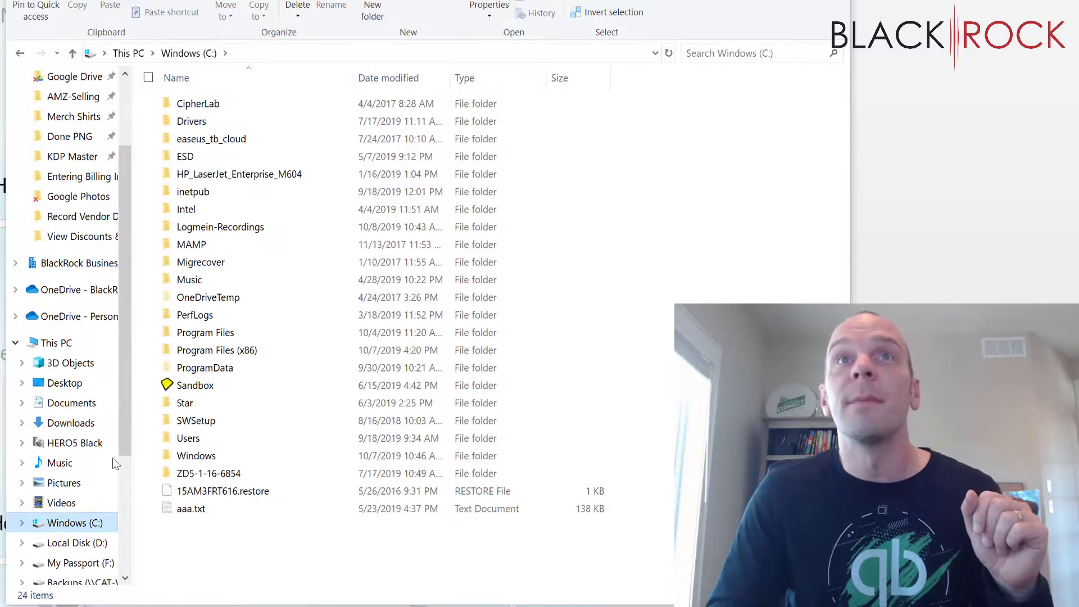
double_click(218, 351)
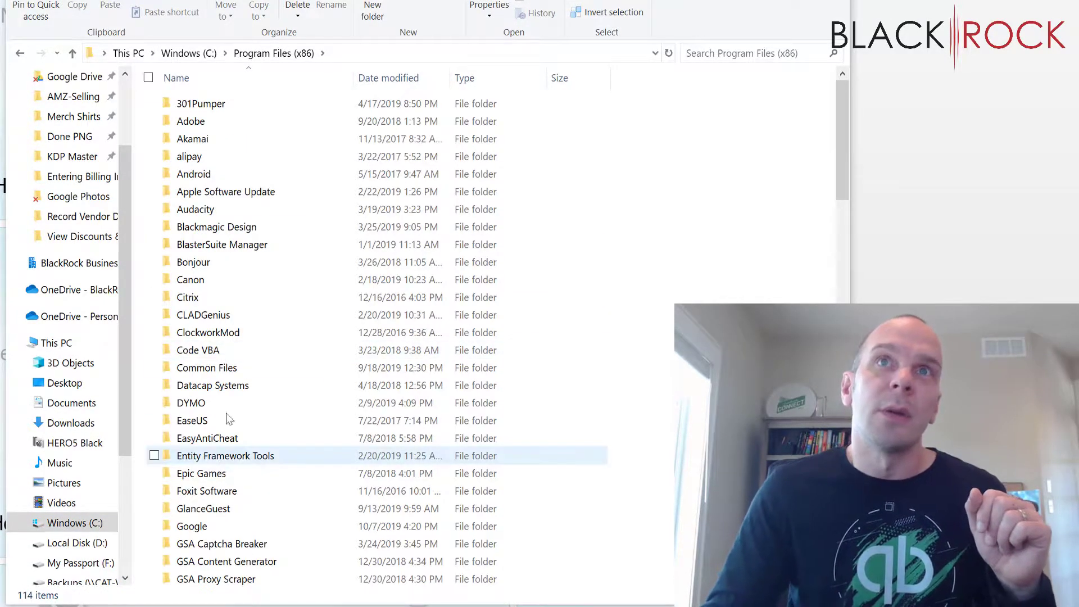
scroll(287, 385, down, 1)
scroll(287, 385, down, 5)
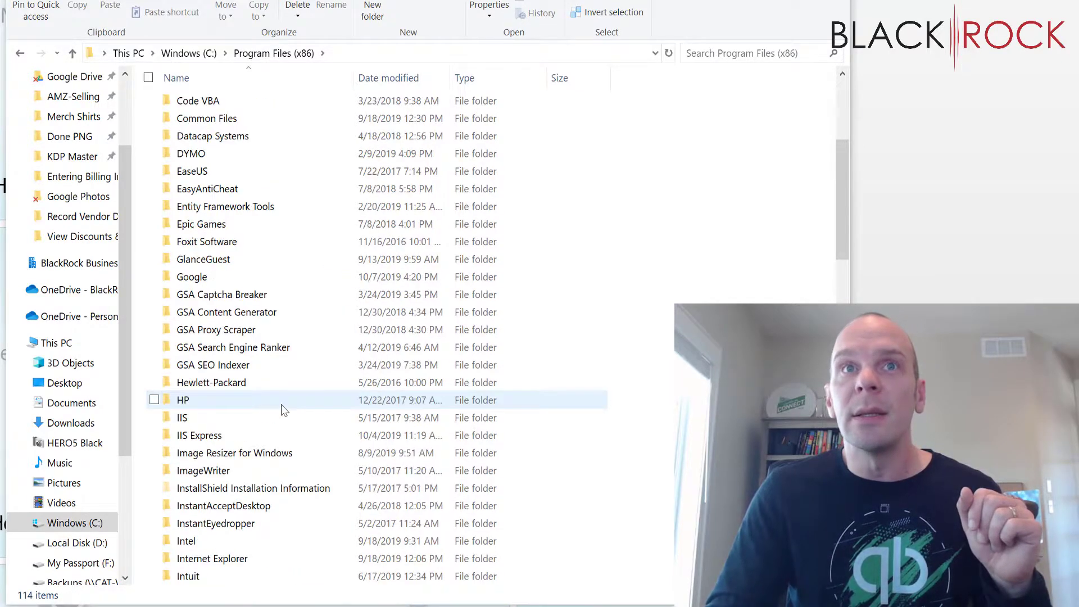
double_click(189, 523)
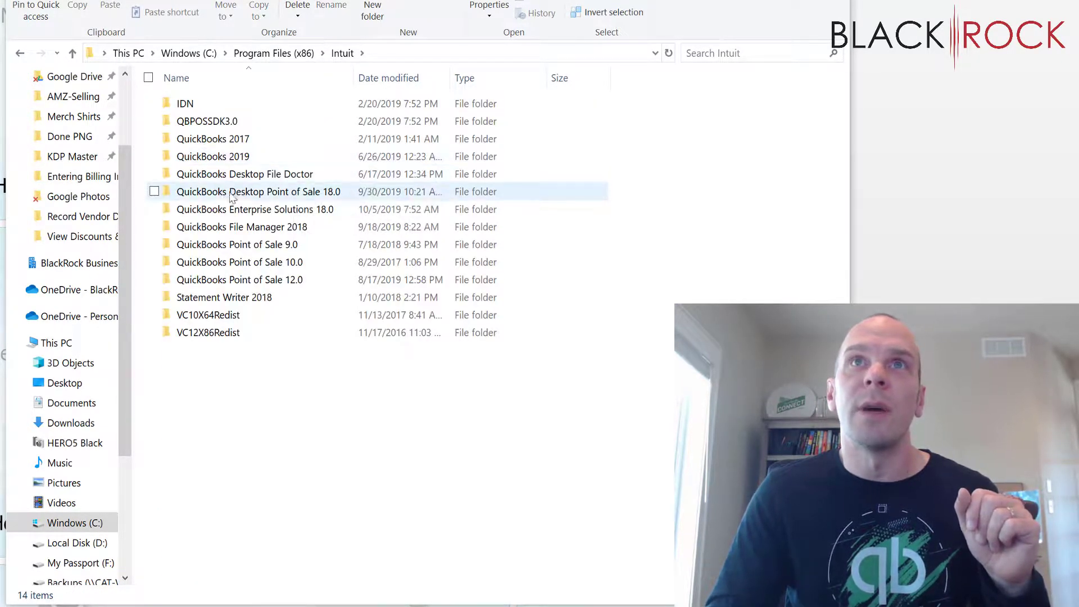
double_click(297, 284)
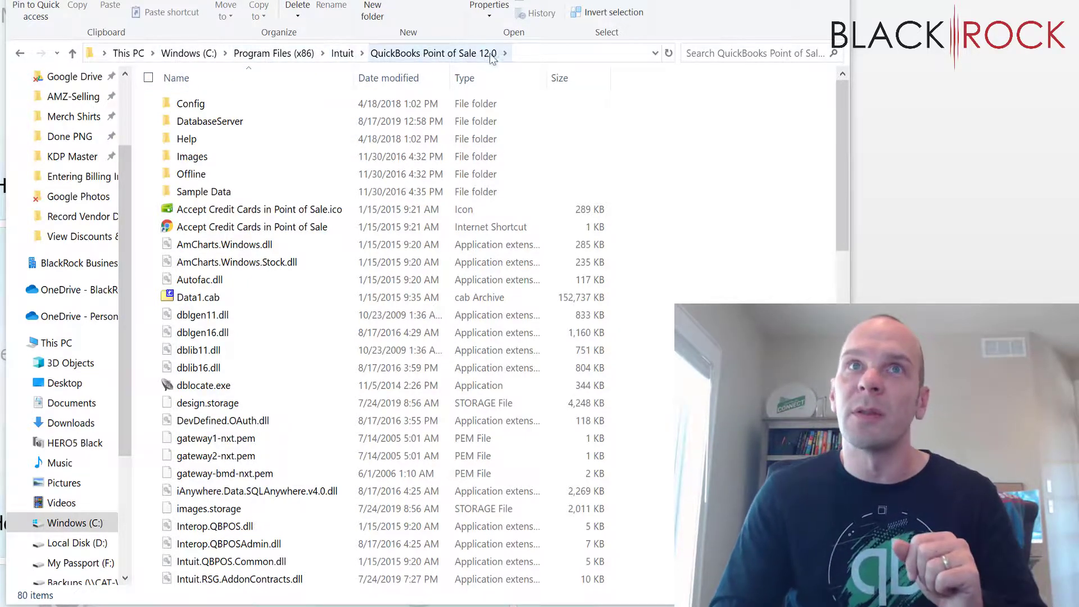
Step: Drag QBPOSTestConnectivity2013.exe into the QuickBooks Point of Sale 12.0 folder
scroll(618, 99, down, 11)
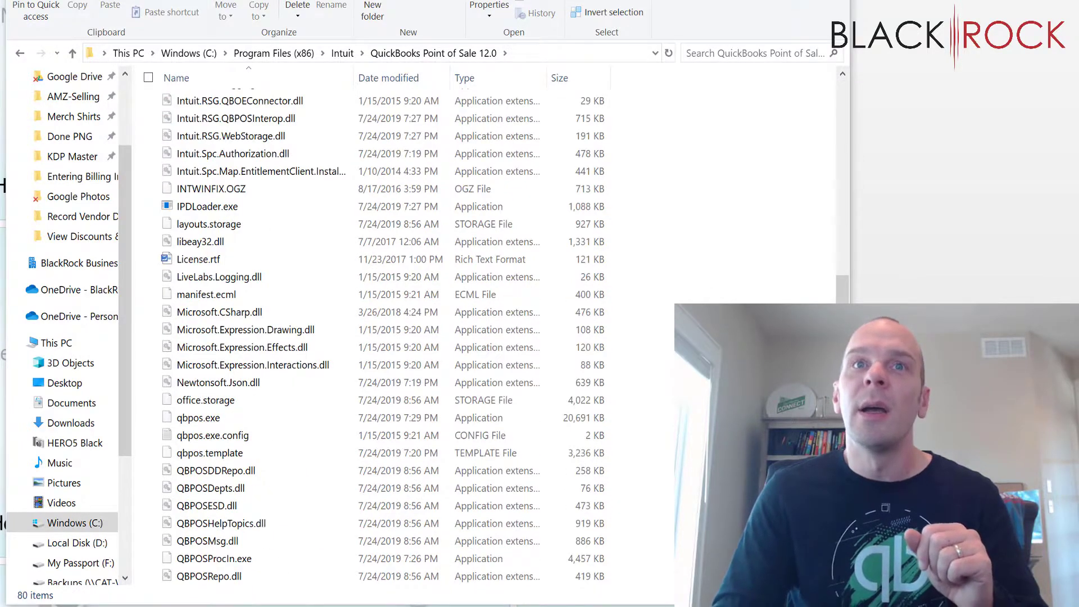
scroll(517, 398, down, 7)
scroll(517, 398, up, 14)
scroll(517, 398, down, 4)
scroll(516, 397, down, 5)
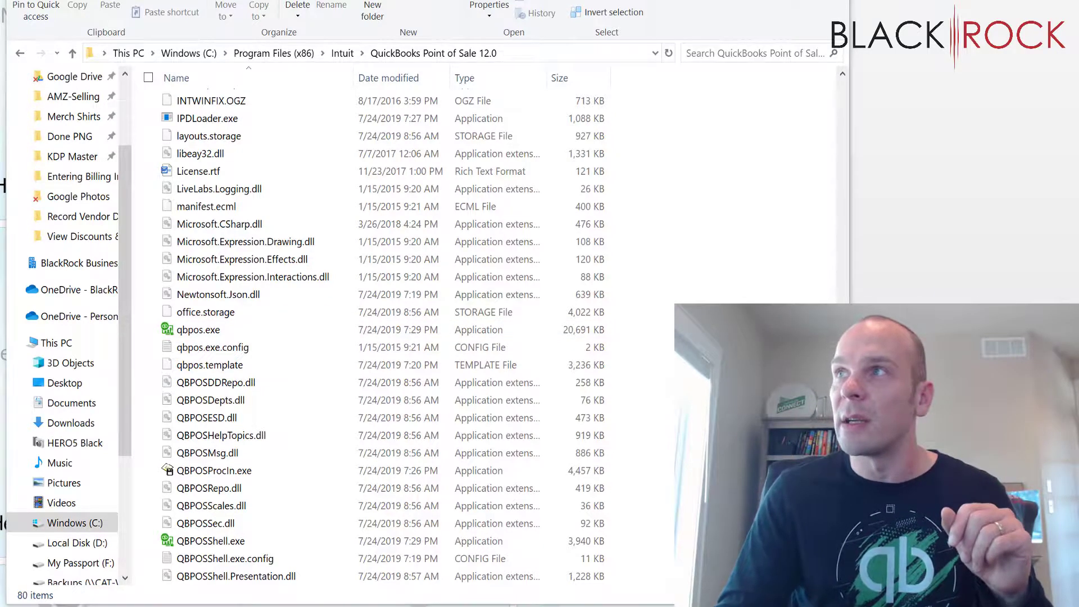
drag(885, 143, 759, 466)
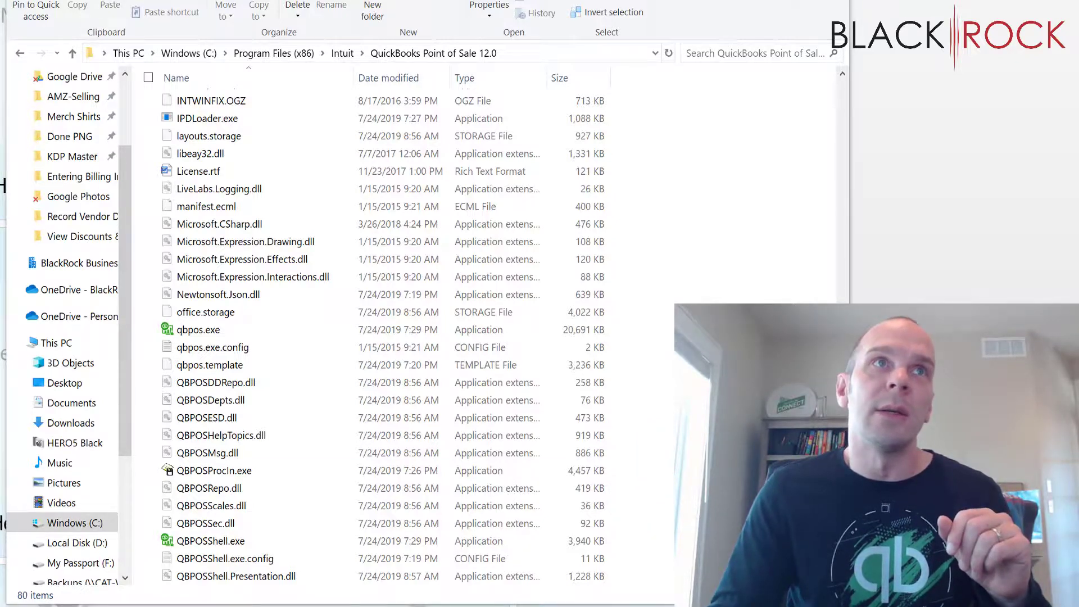
drag(758, 467, 673, 329)
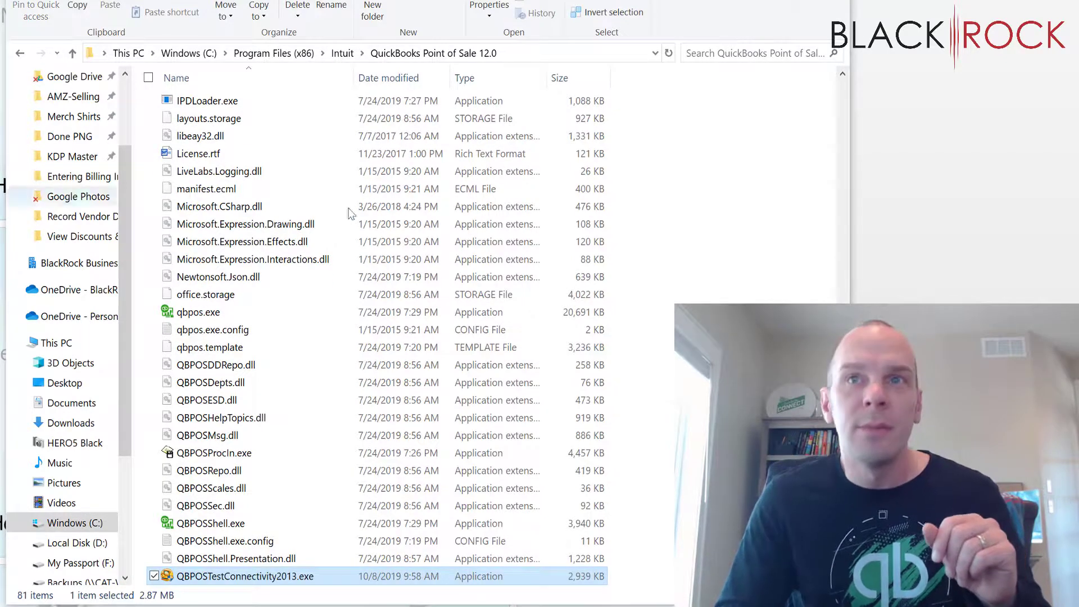
scroll(674, 328, down, 5)
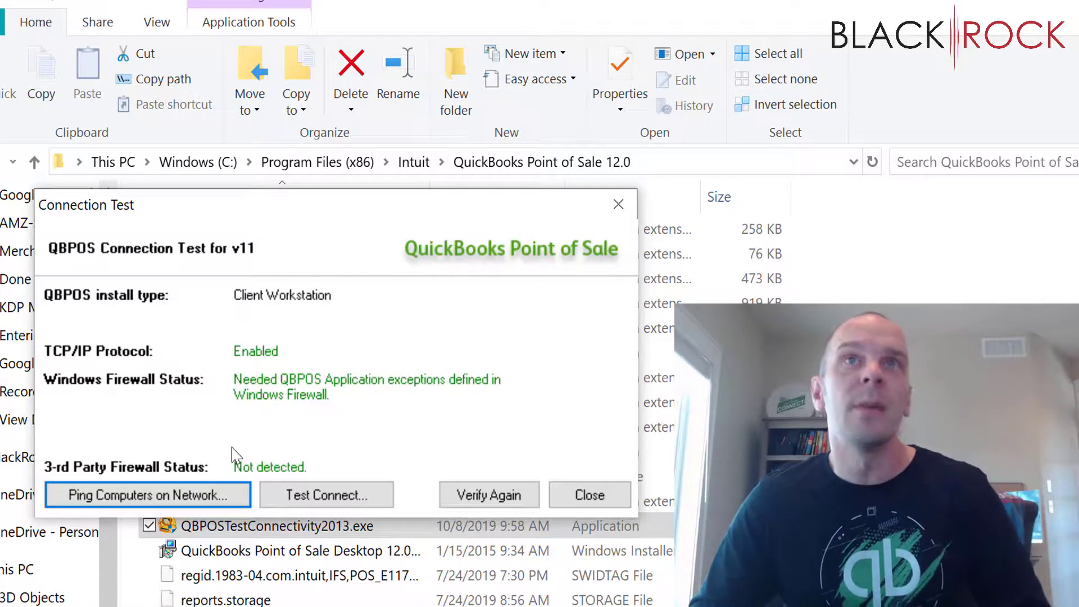
Step: Browse the network computers CAT-VIDEOS, CRITTER, OFFICE and PLEX-BOX, then cancel without choosing one
click(218, 499)
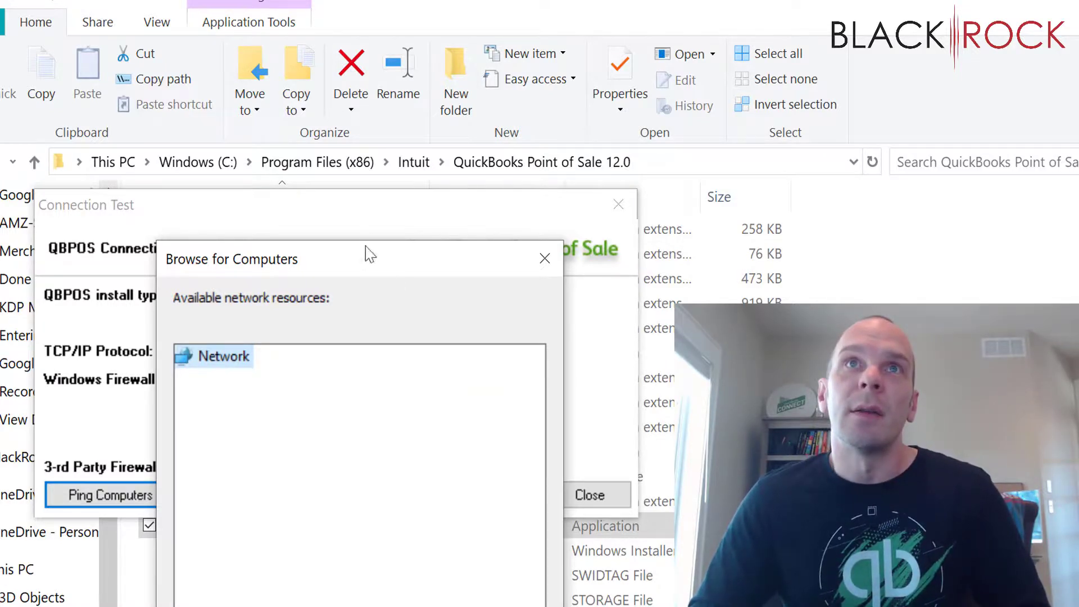
drag(363, 264, 742, 147)
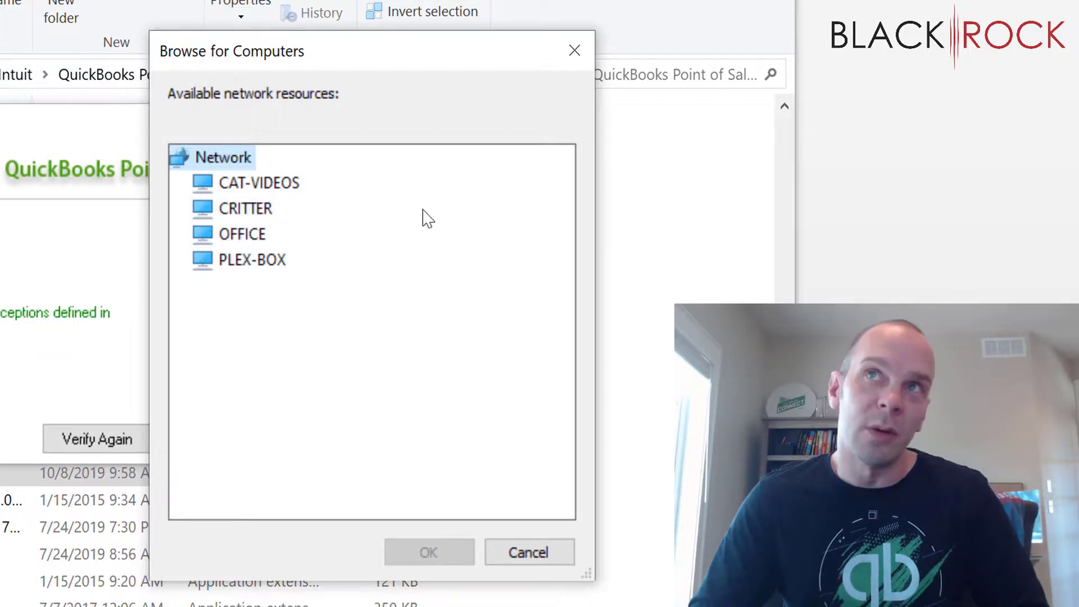
click(249, 218)
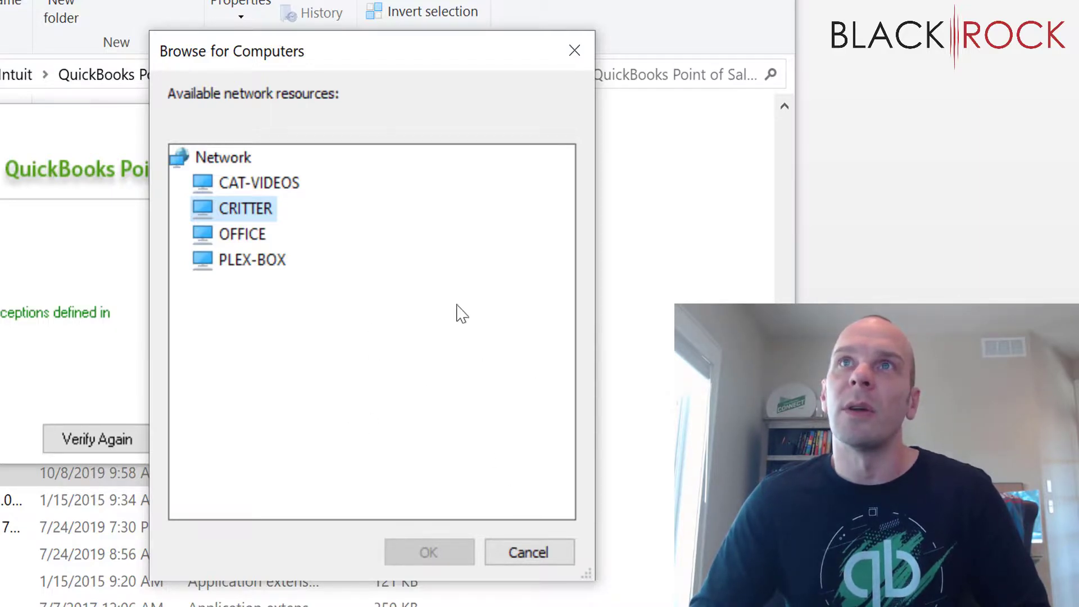
click(251, 233)
click(258, 262)
click(259, 184)
click(253, 209)
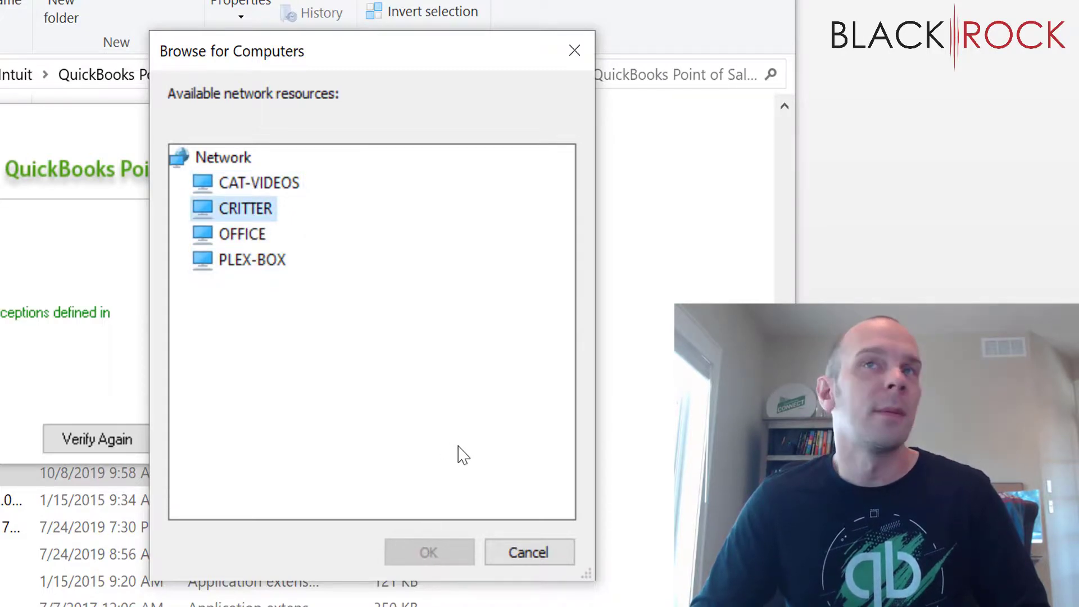
click(512, 556)
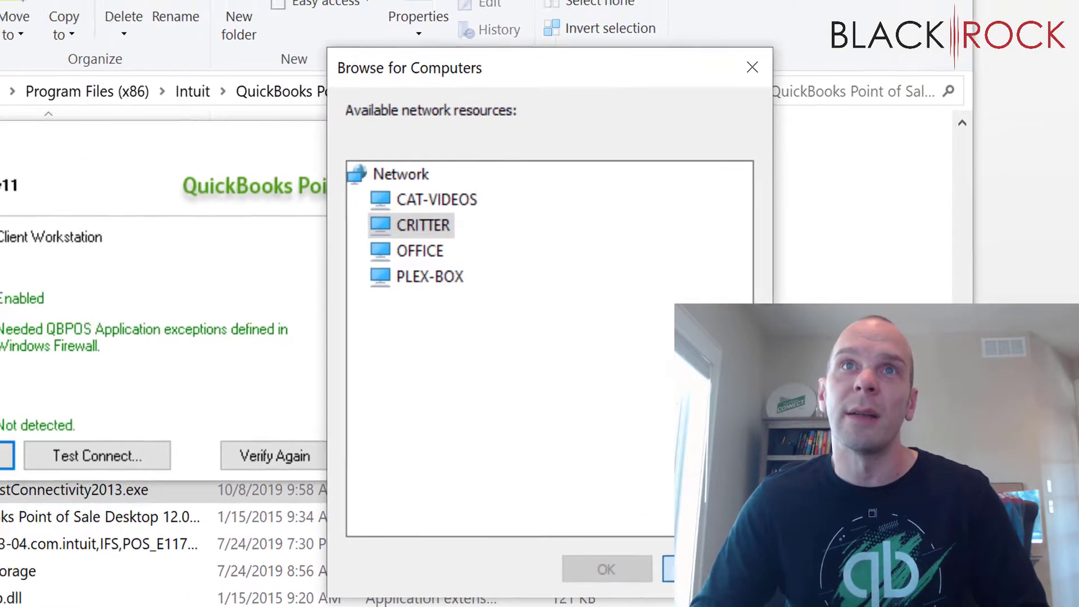
Step: Test the connection with server CRITTER instead of OFFICE and company data MSB-Bismarck
click(516, 556)
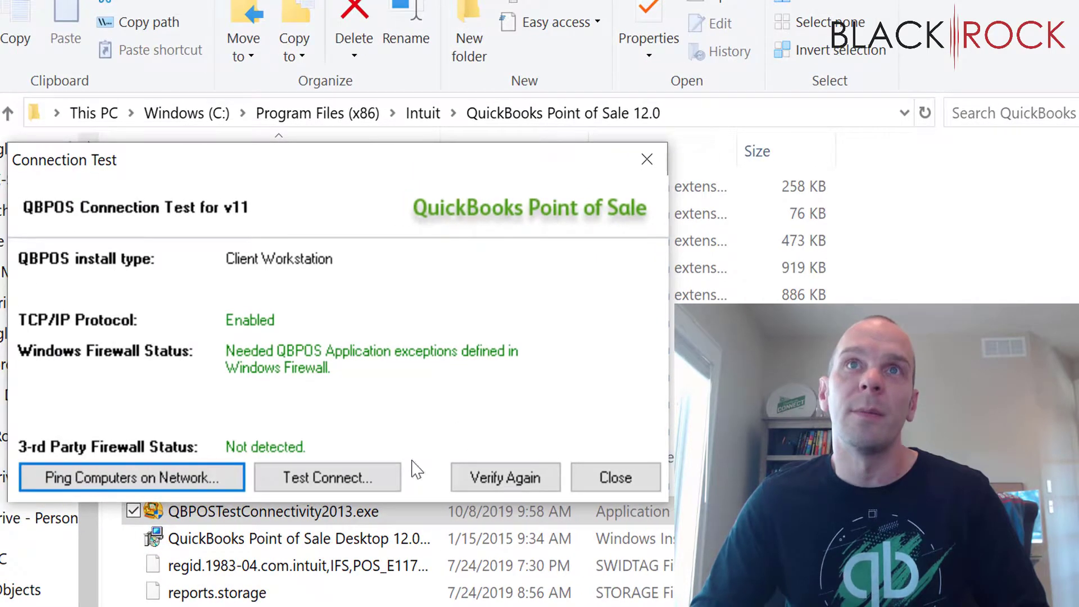
click(372, 486)
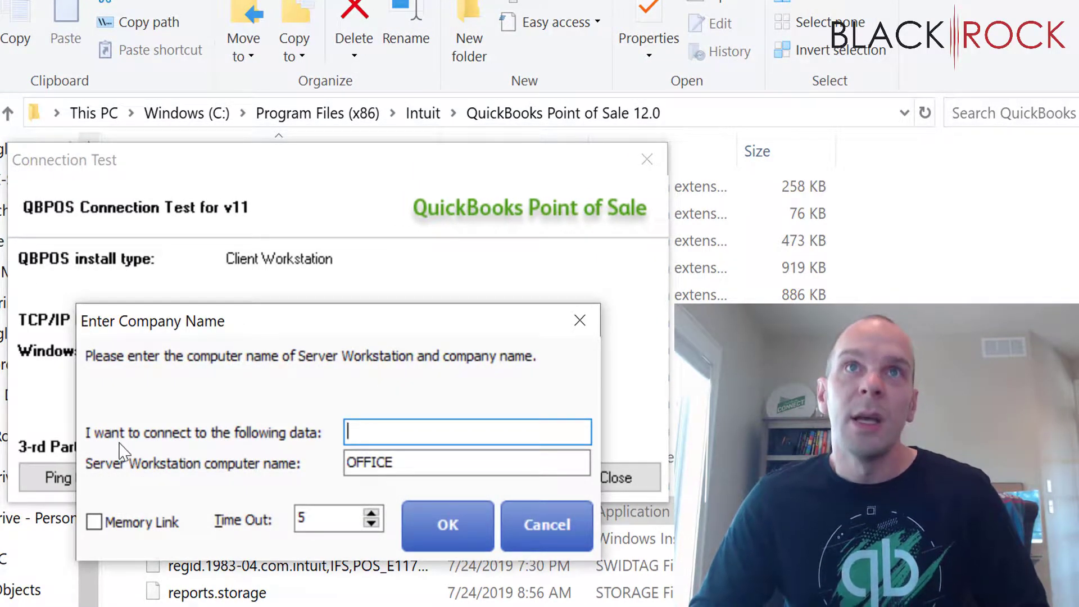
double_click(401, 468)
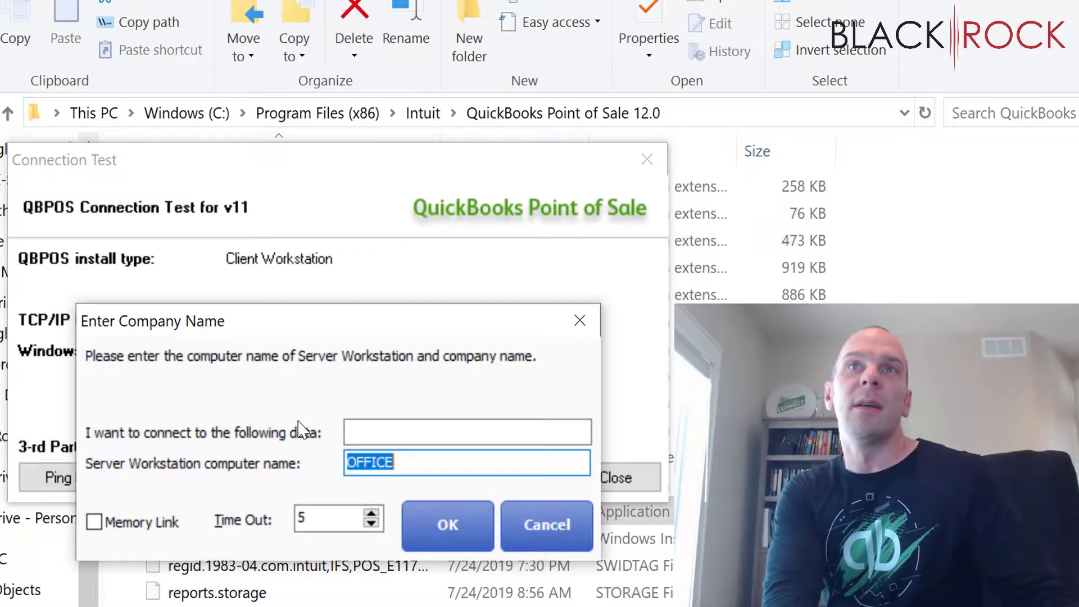
text(CRITTER)
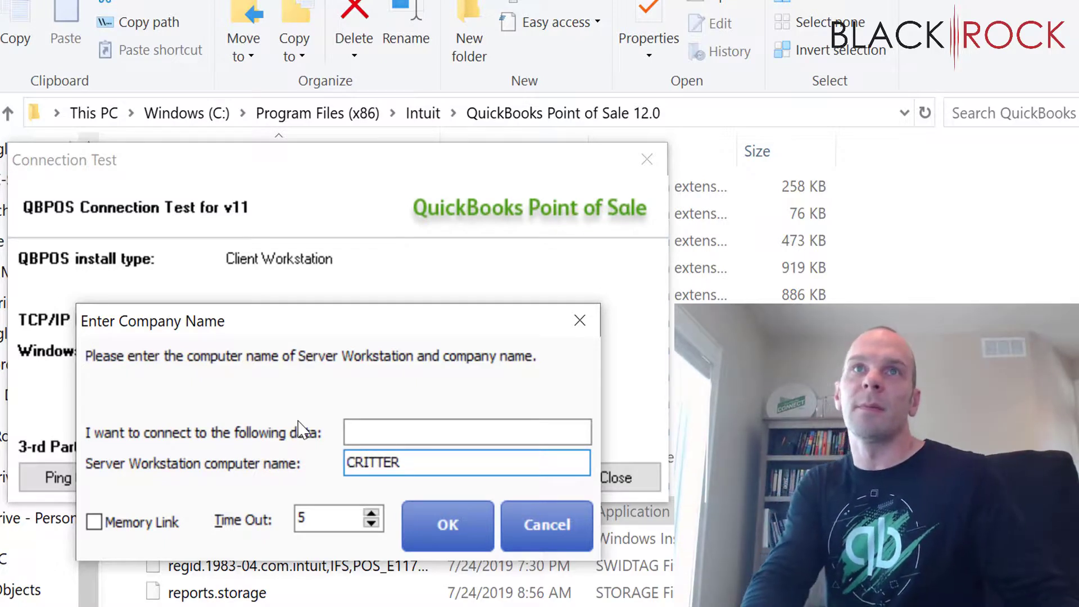
click(390, 432)
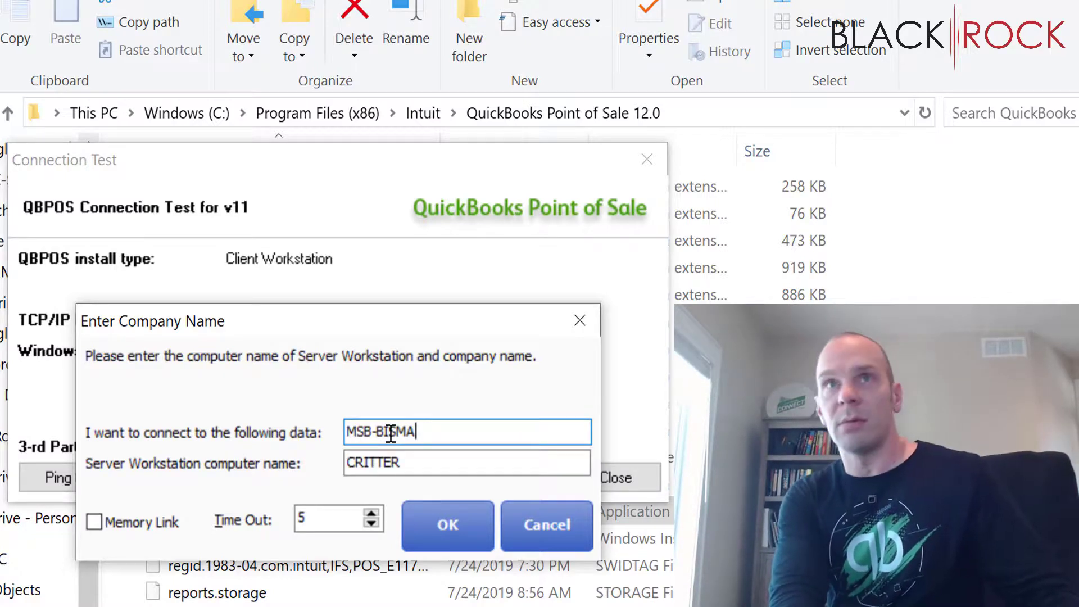
key(BackSpace)
key(BackSpace)
key(BackSpace)
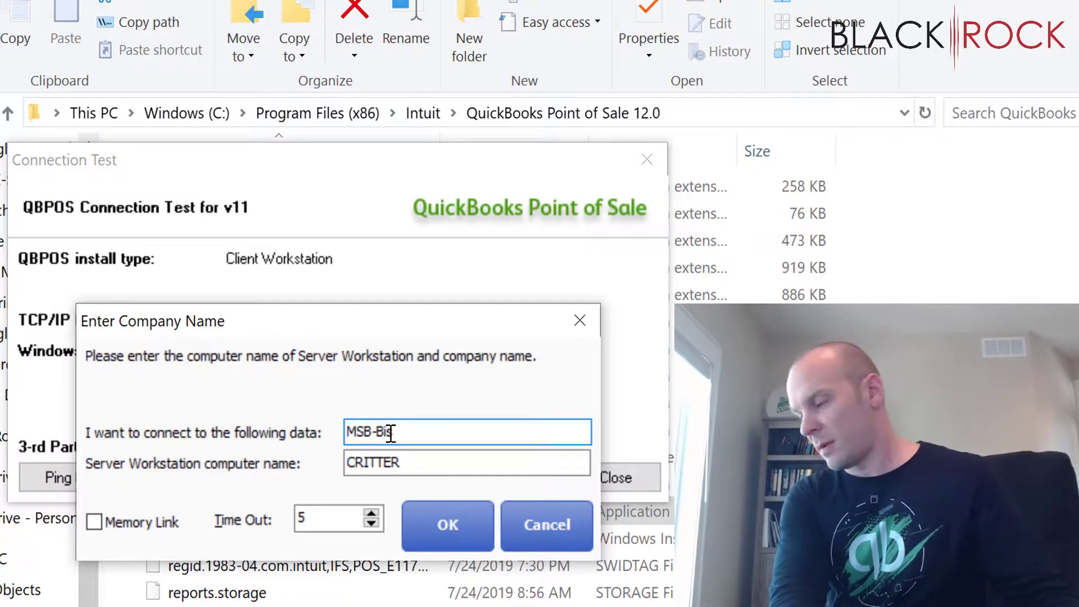
text(smarck)
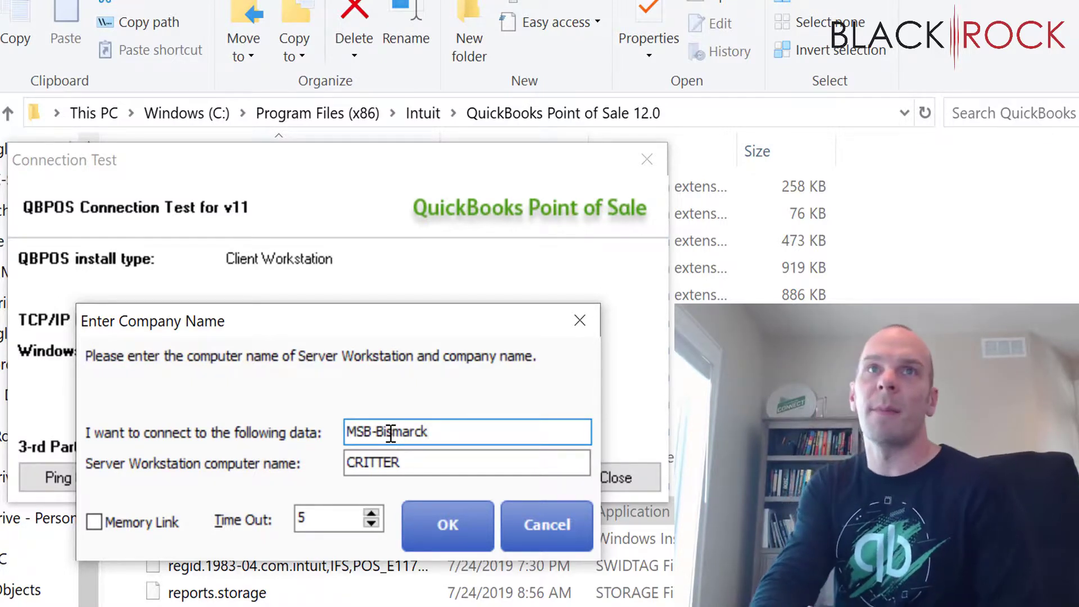
click(480, 530)
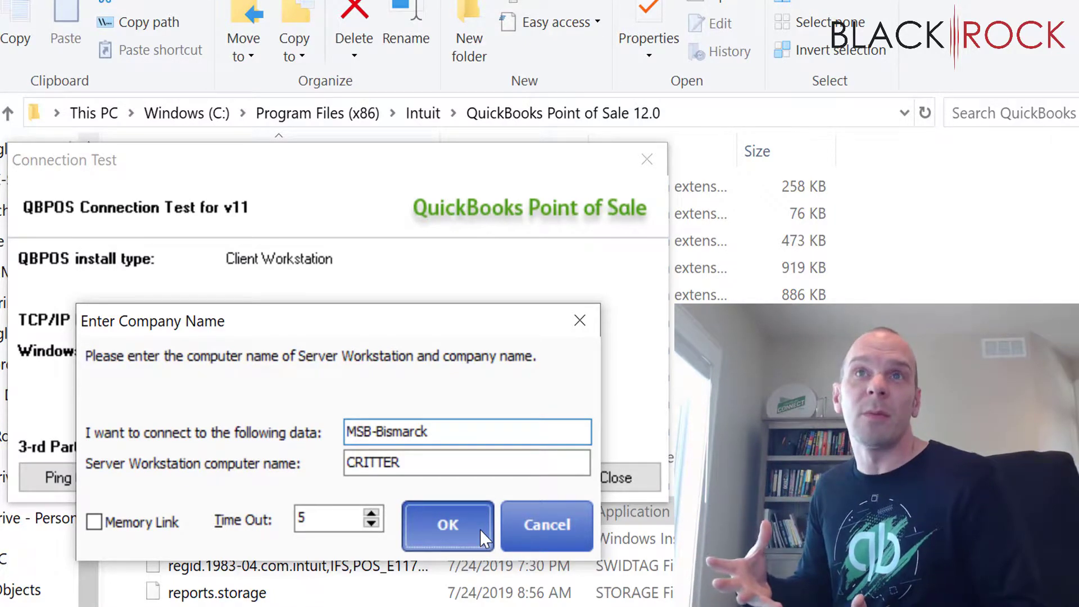
click(439, 524)
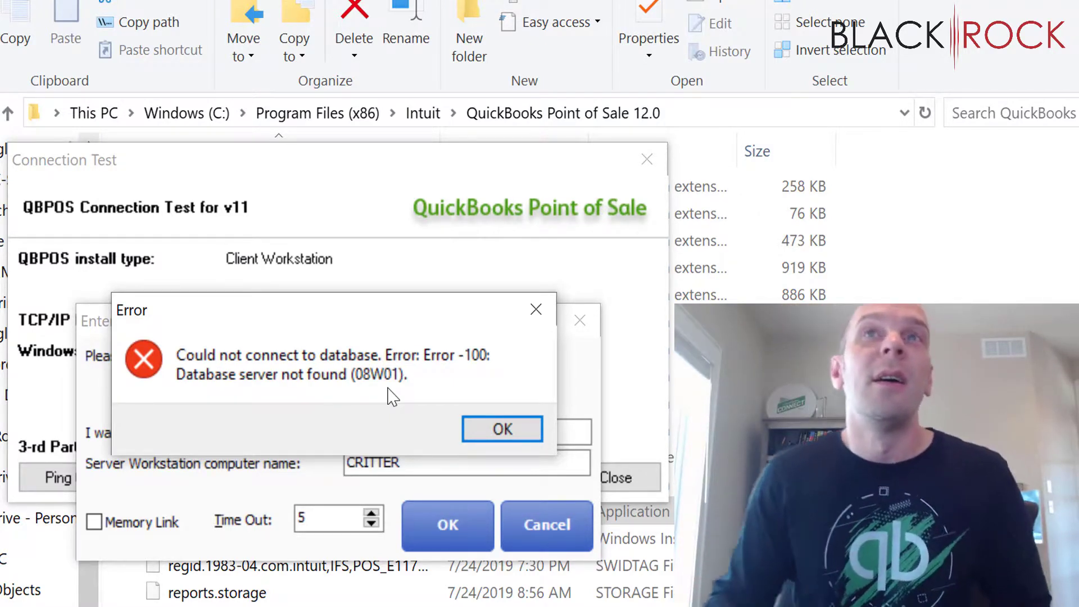
Step: Acknowledge the Database server not found error and move the company name prompt aside
click(511, 430)
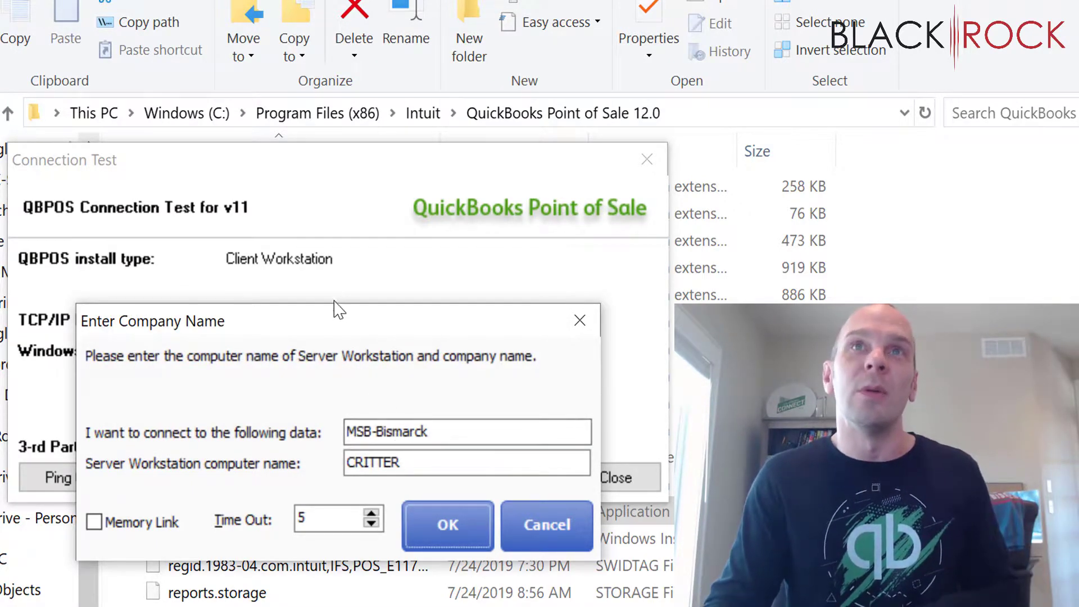
drag(393, 321, 701, 248)
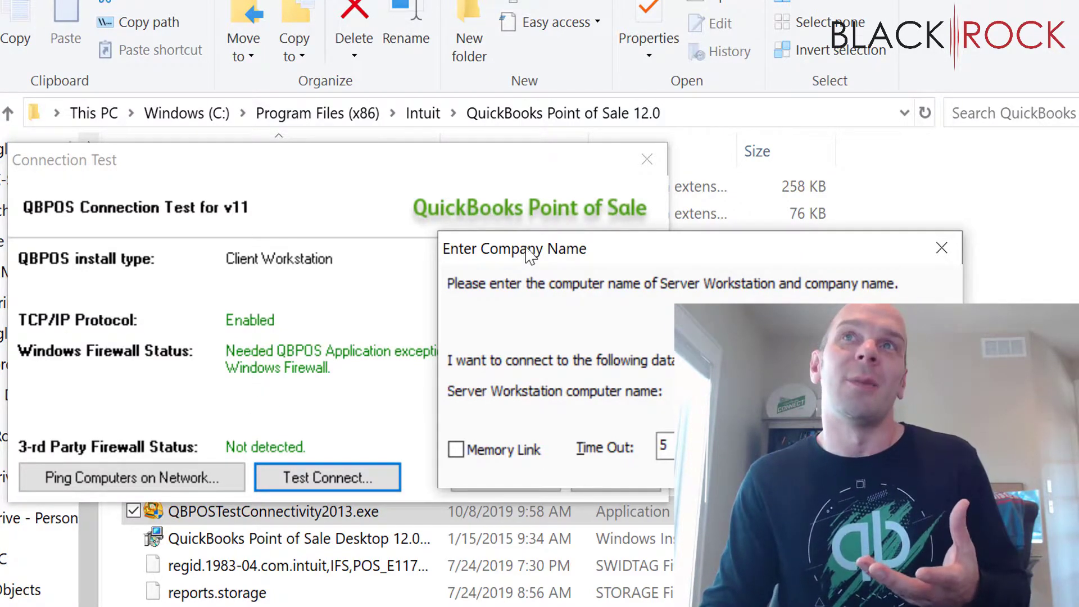
drag(528, 256, 685, 241)
click(275, 419)
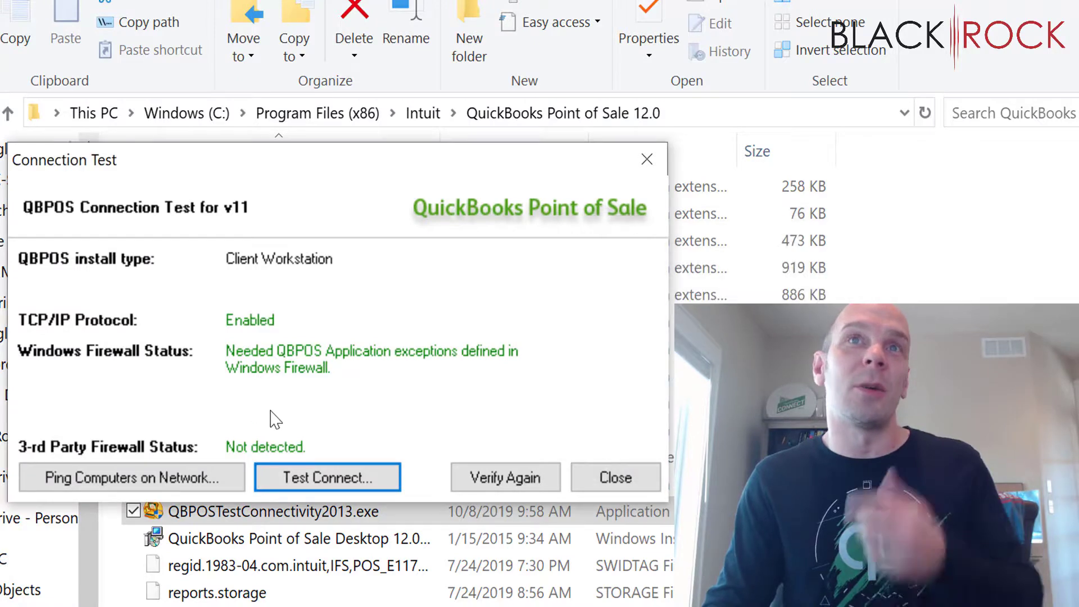